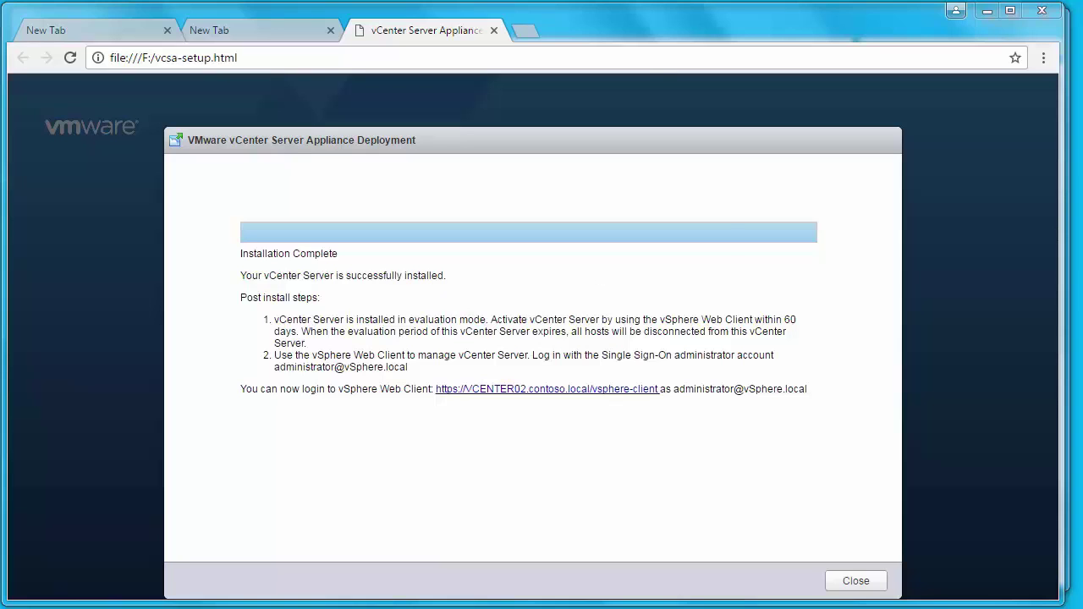
Switch to the installer window showing the Installation Complete page.
key("alt+Tab")
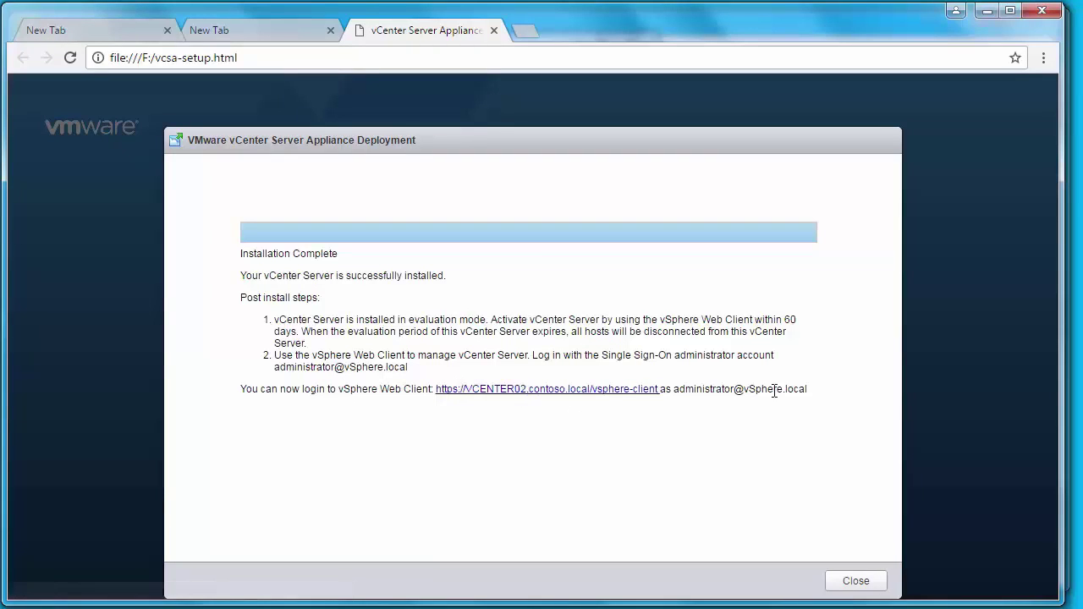
Select the administrator account name and open the vsphere-client link in a new tab.
double_click(682, 390)
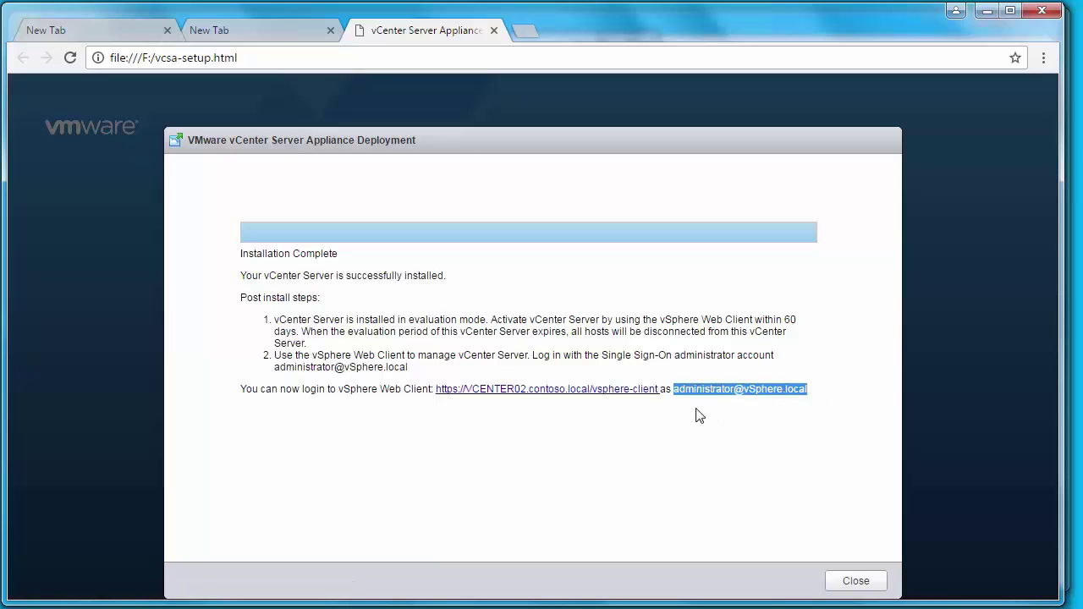
left_click(512, 389)
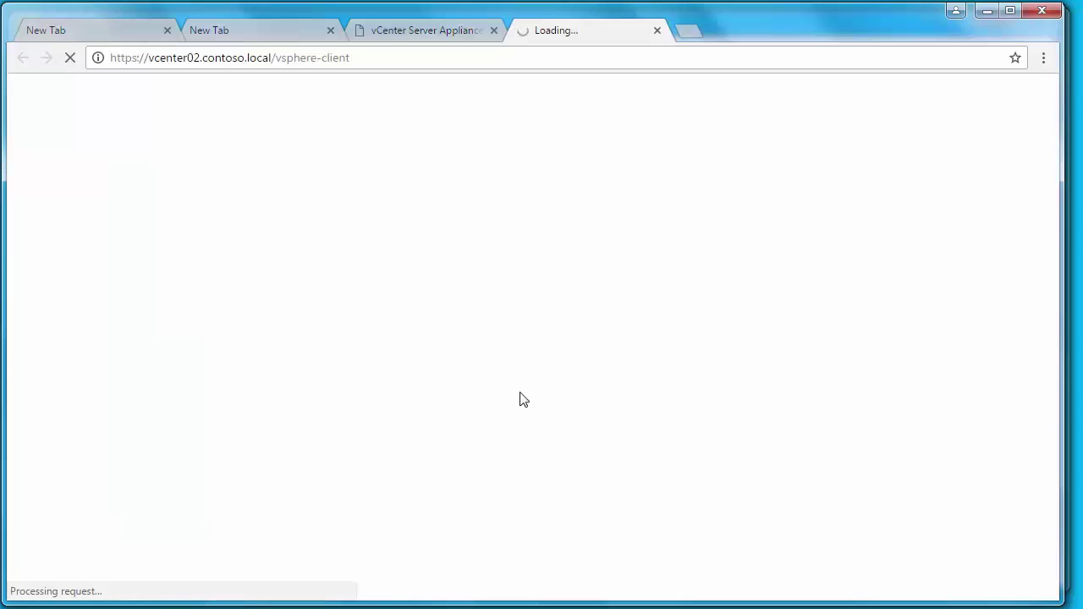
left_click(307, 450)
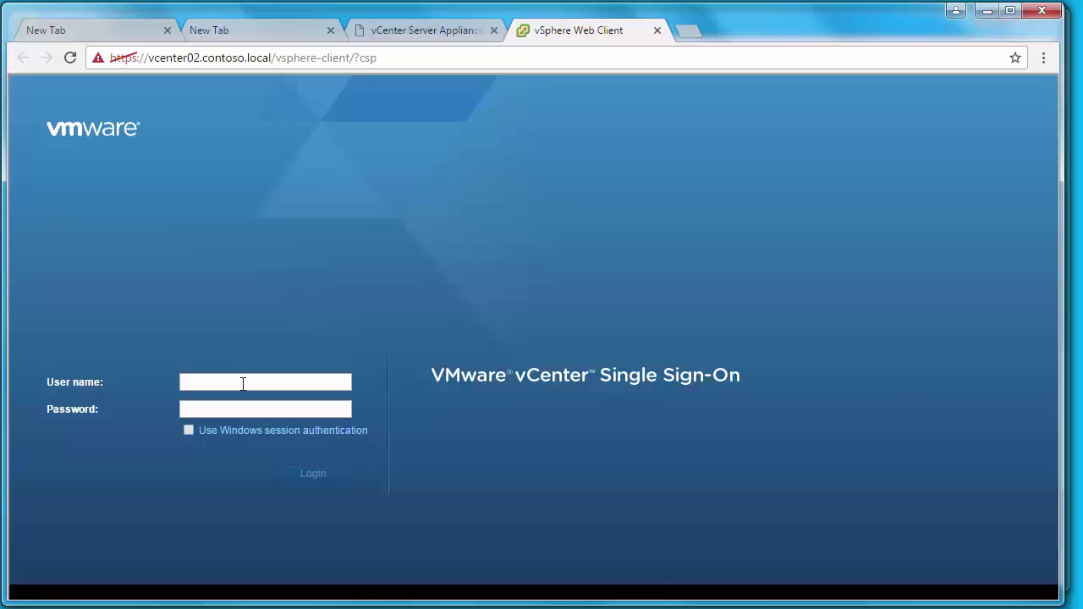
left_click(243, 384)
type("Administrator@vsphere.local")
key("Tab")
type("*********")
left_click(314, 477)
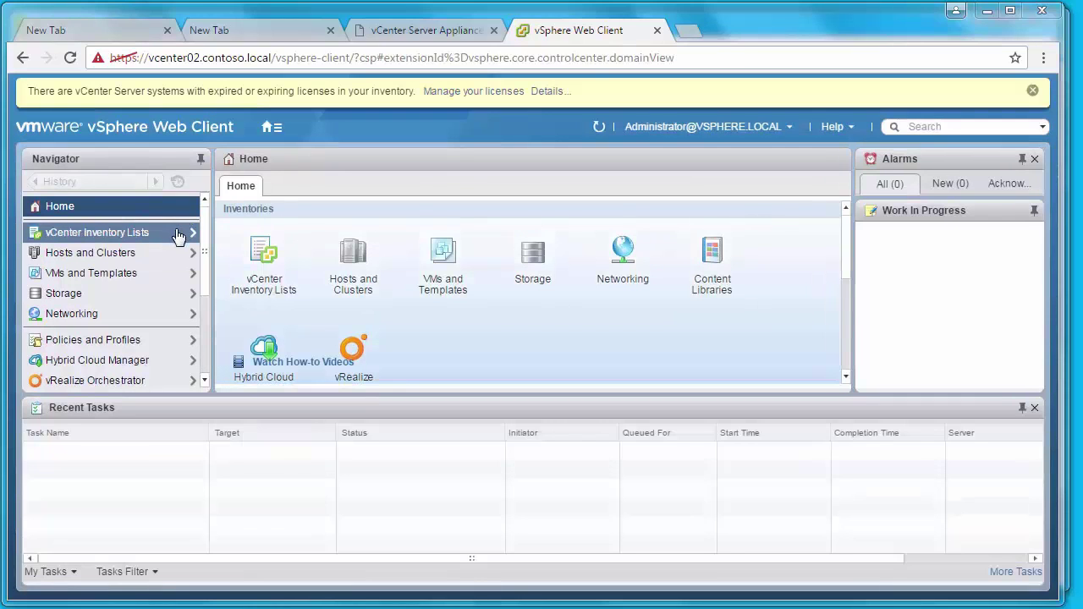
Show the Hosts and Clusters inventory and close the Recent Tasks pane.
left_click(180, 252)
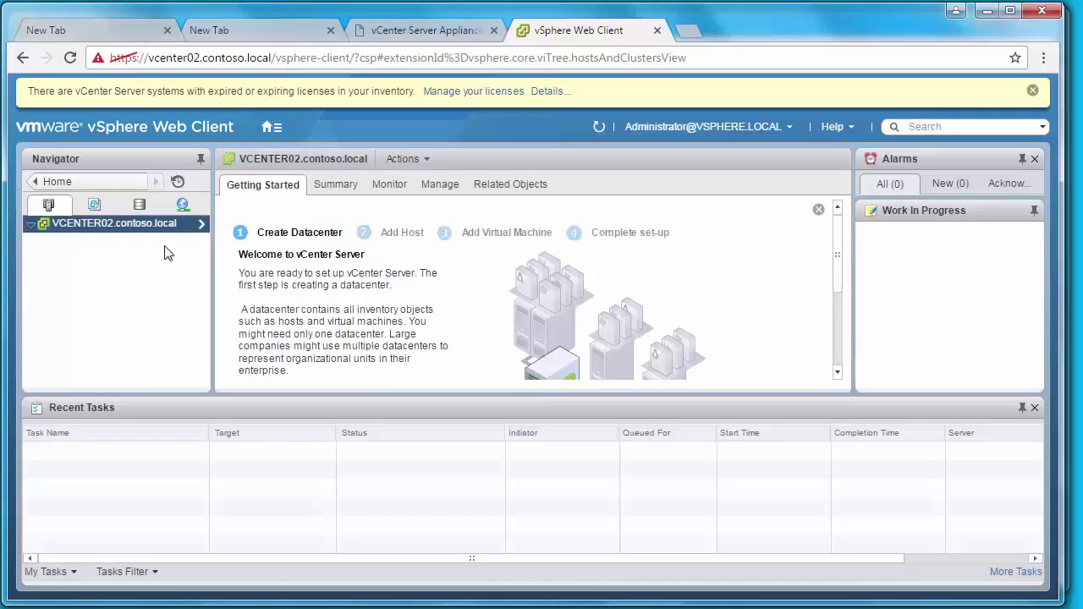
left_click(1034, 407)
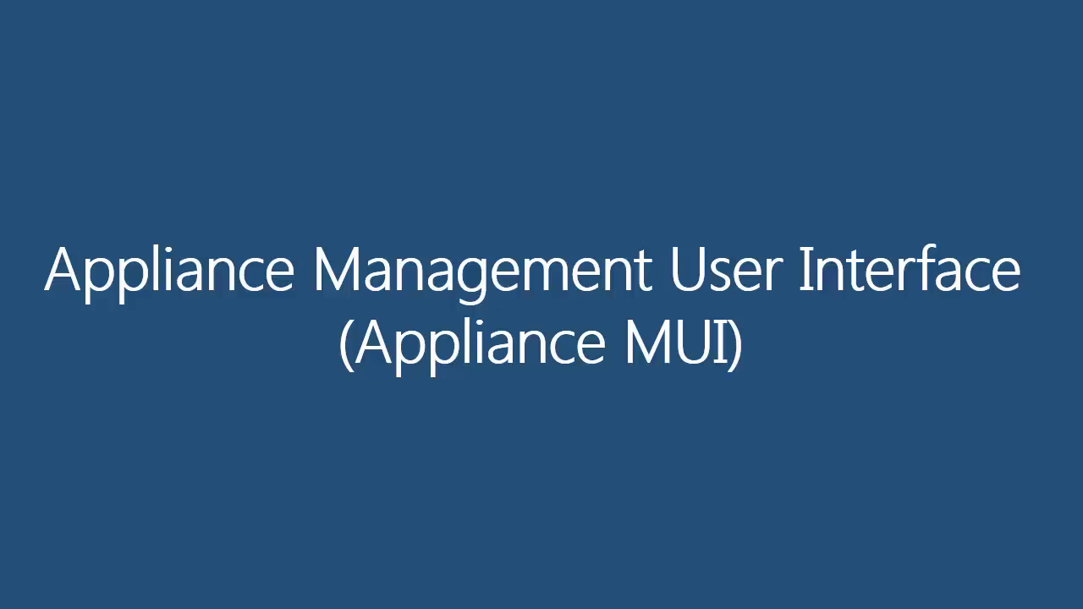
Advance to the Appliance MUI feature slide and open a new browser tab.
left_click(56, 229)
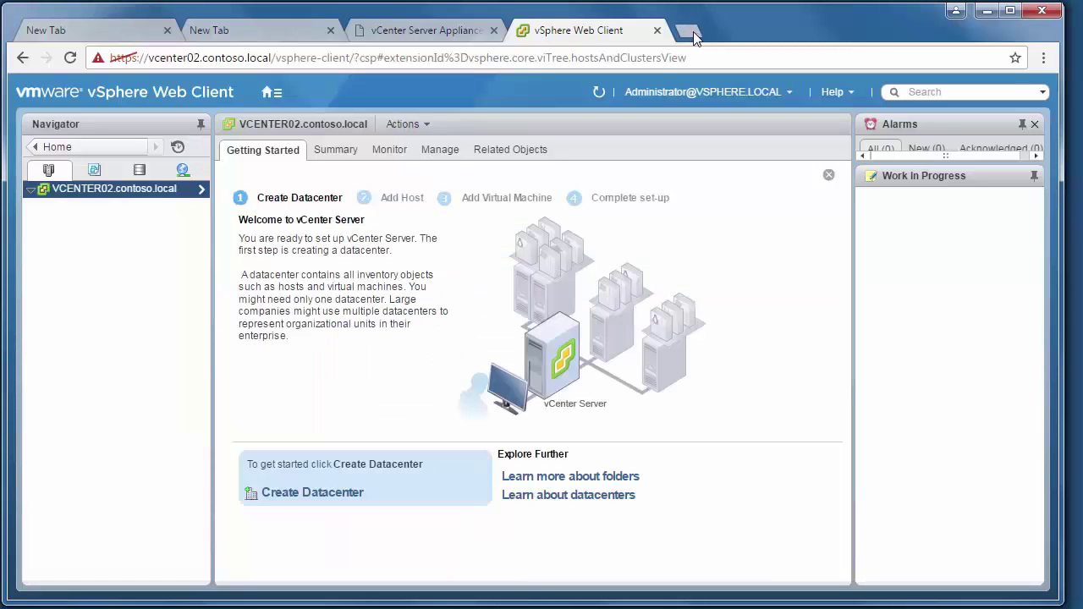
left_click(687, 31)
type("https://192.168.1")
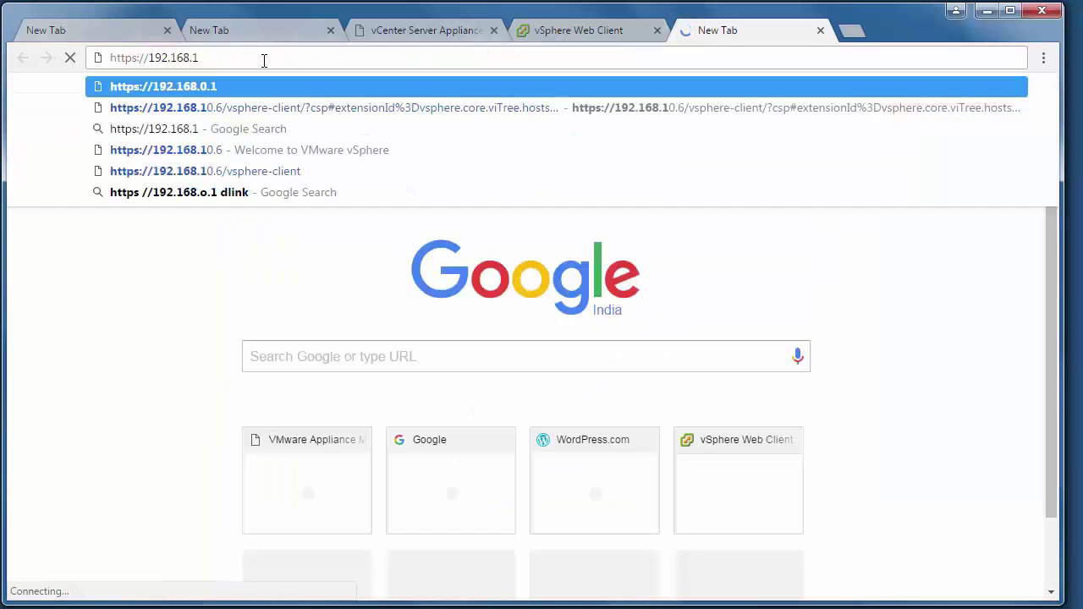
type("1.6")
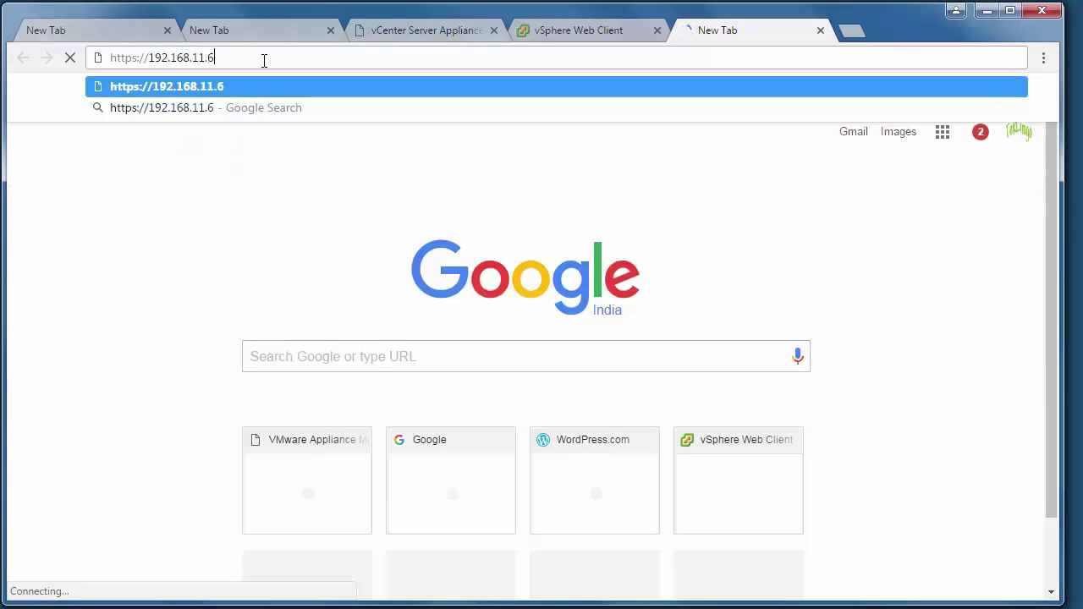
type(":5480")
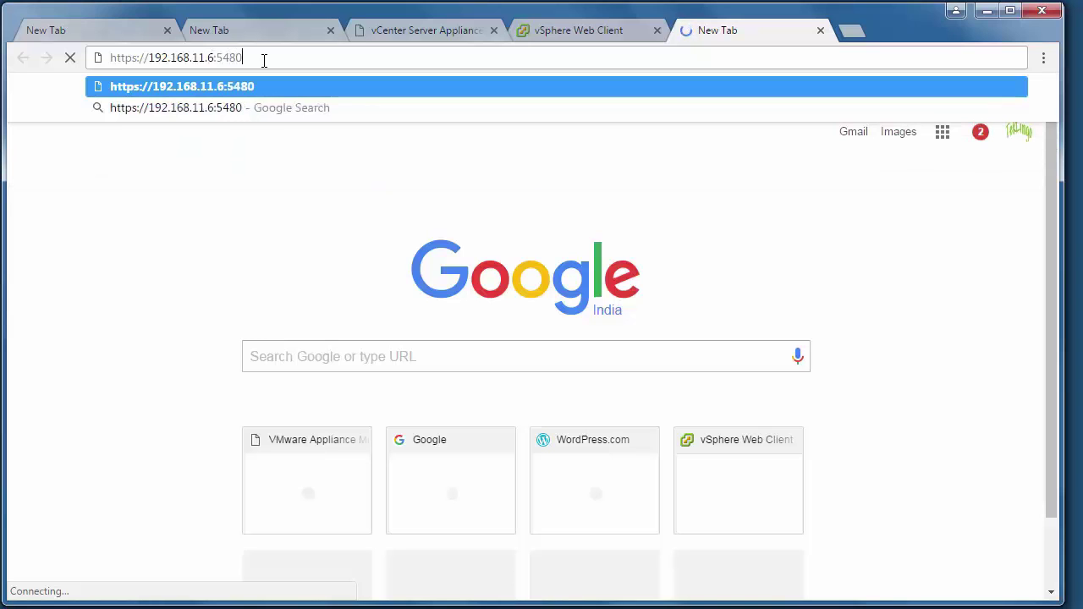
key("Return")
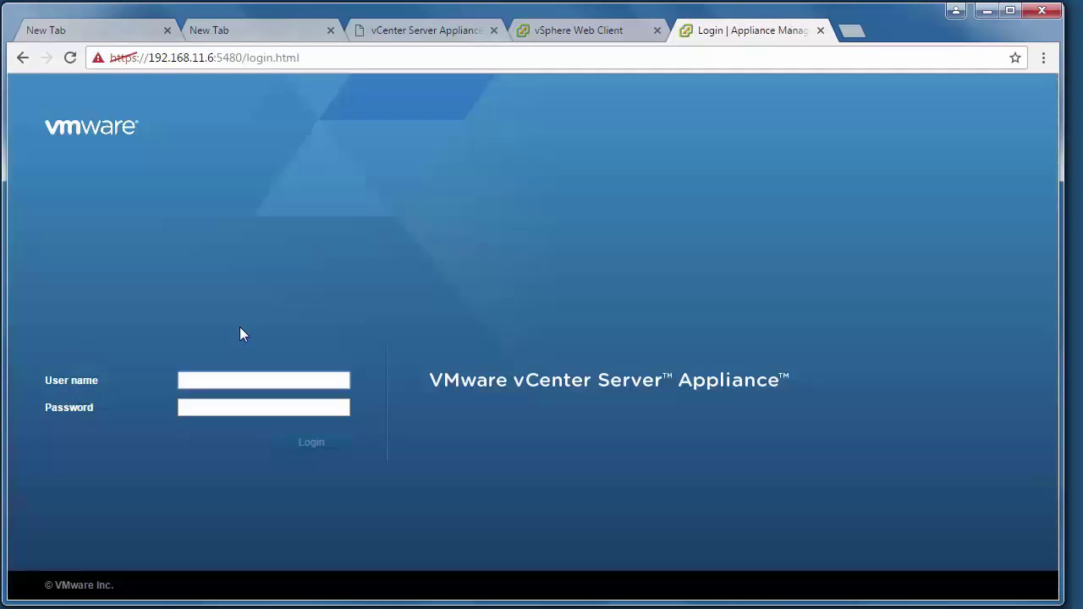
left_click(246, 382)
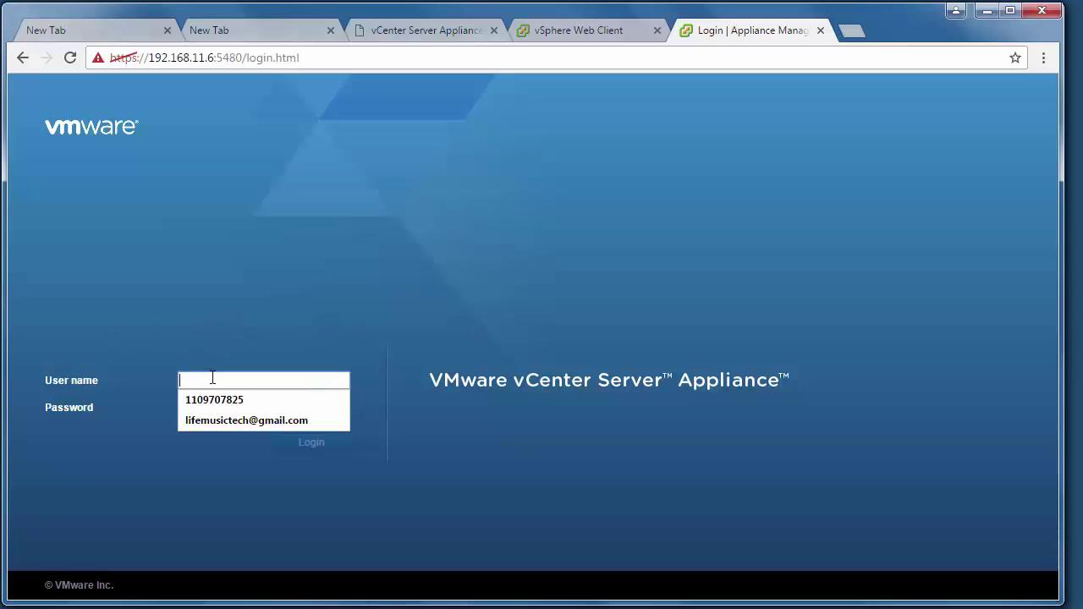
type("root")
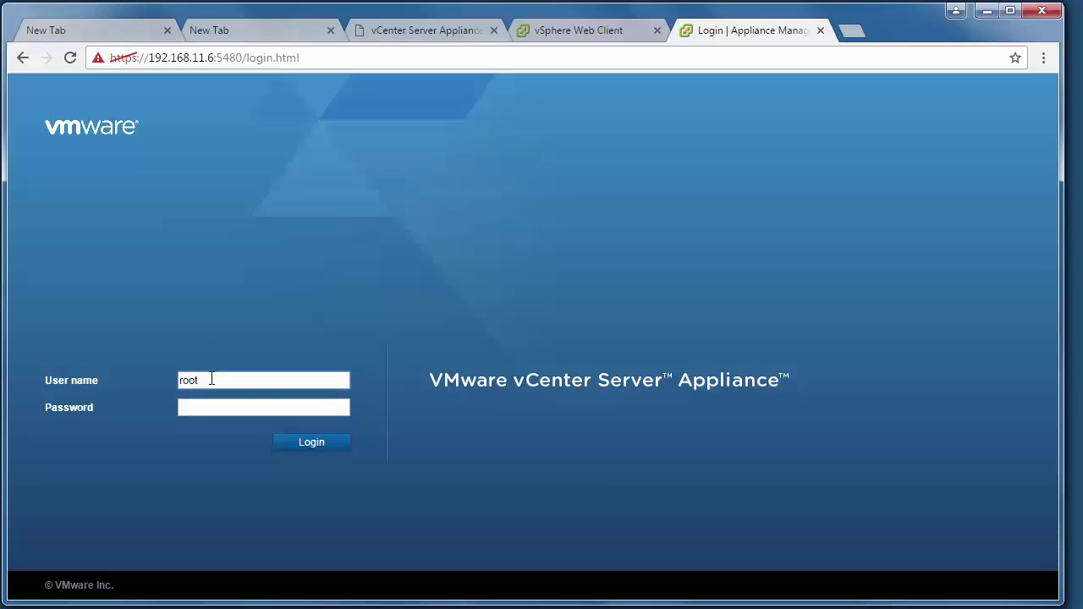
key("Tab")
type("VMware1!")
left_click(293, 442)
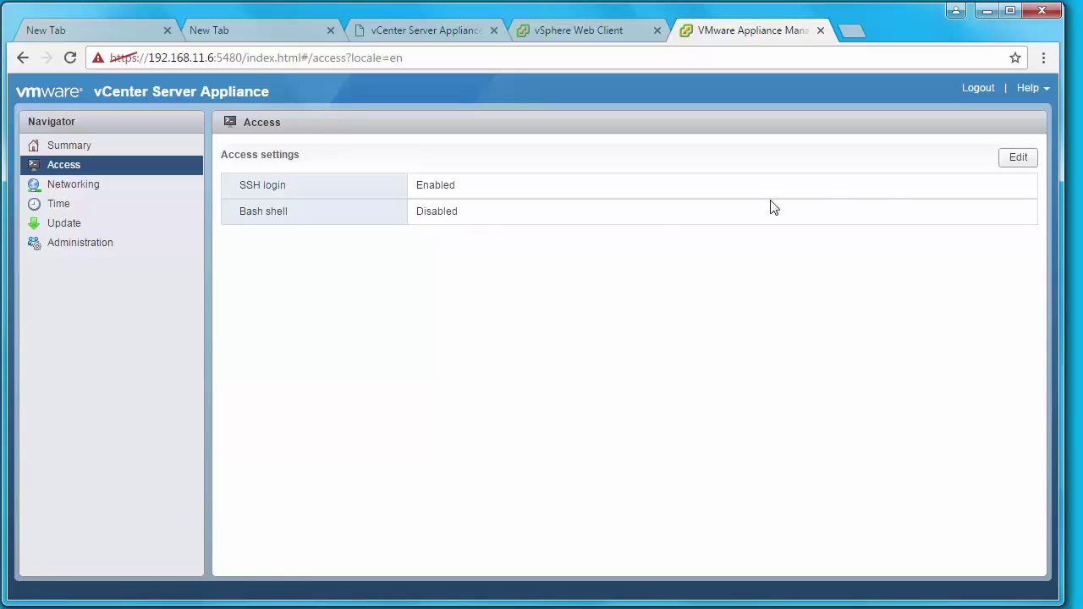
Open and cancel the Access settings editor unchanged, then go to Networking.
left_click(1018, 160)
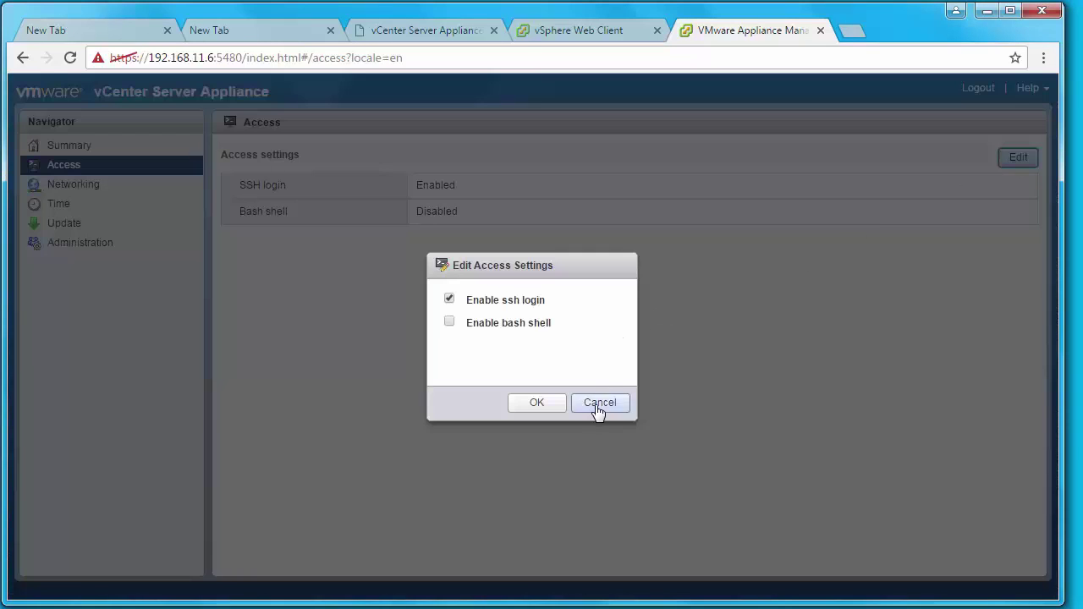
left_click(598, 403)
left_click(72, 183)
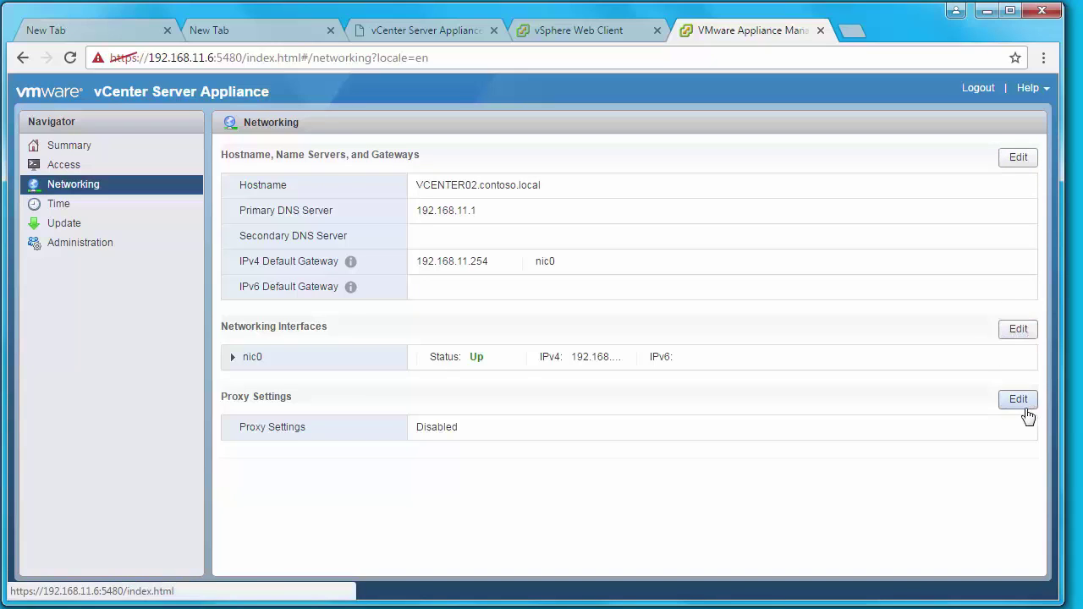
Review the Time Synchronization modes, cancelling without changing the NTP setting.
left_click(58, 203)
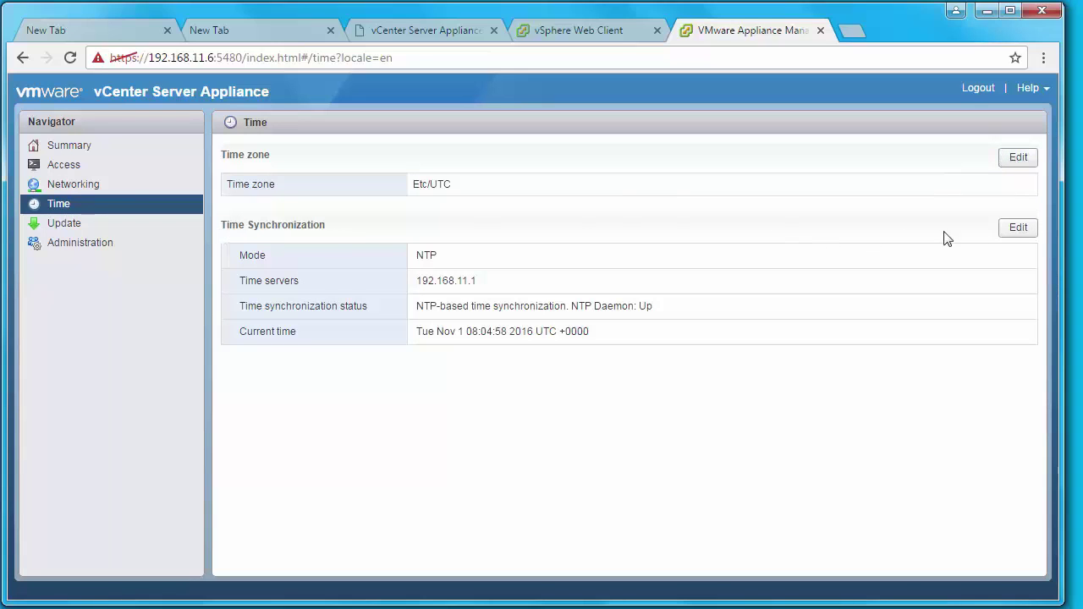
left_click(1013, 231)
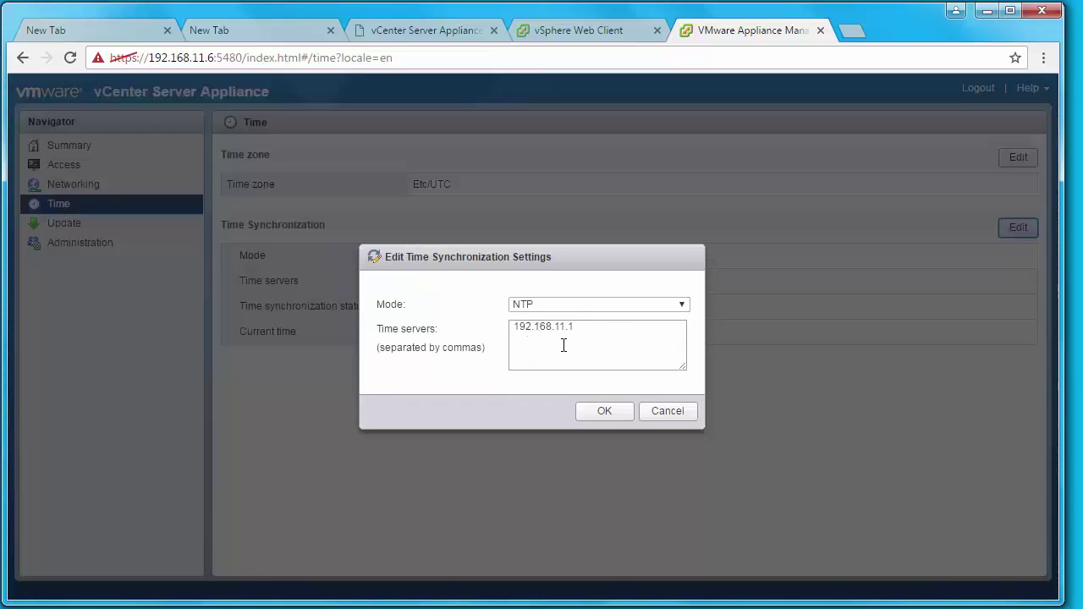
left_click(576, 305)
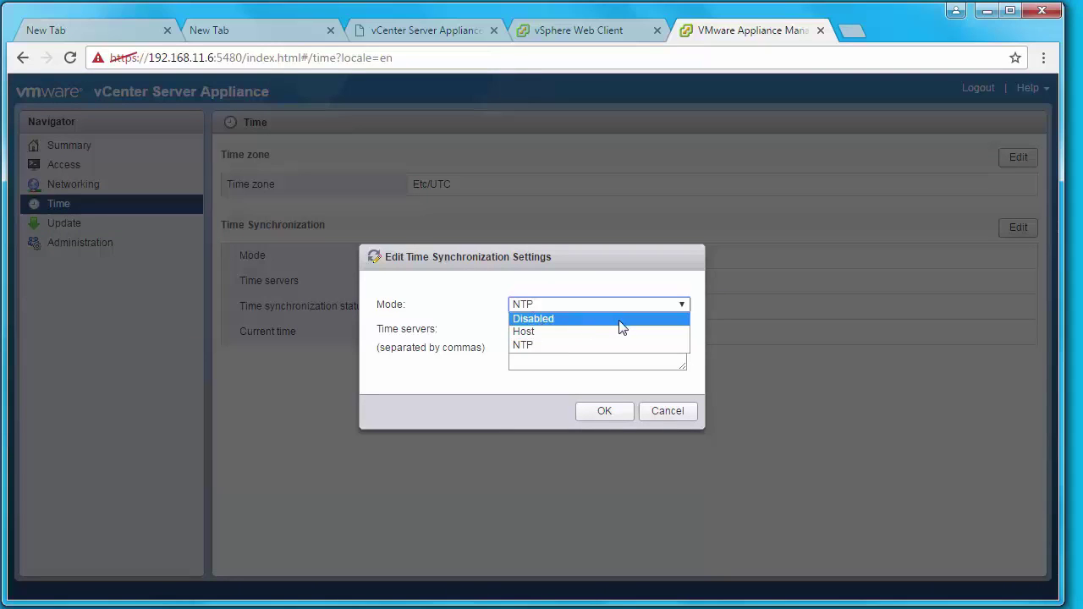
left_click(668, 410)
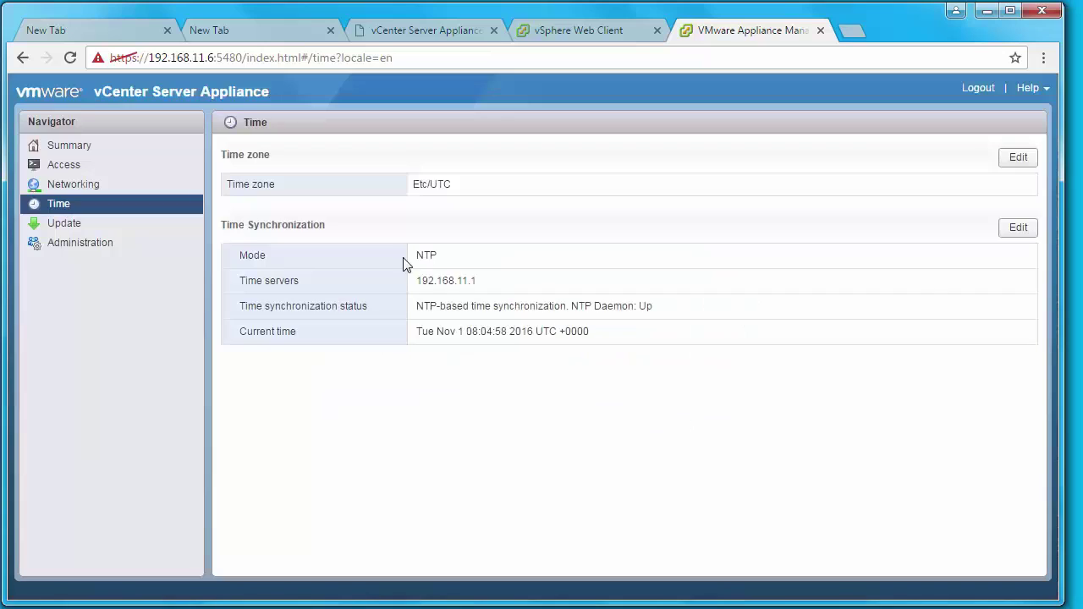
Highlight the NTP mode, time server 192.168.11.1, sync status and current time values.
double_click(431, 258)
double_click(440, 285)
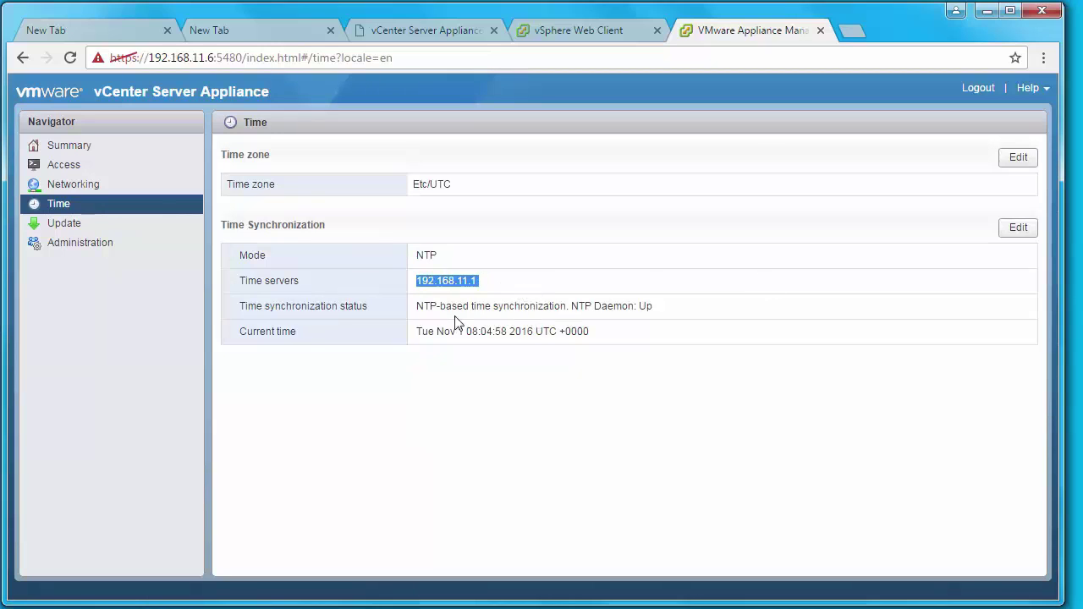
double_click(293, 309)
left_click_drag(403, 310, 654, 318)
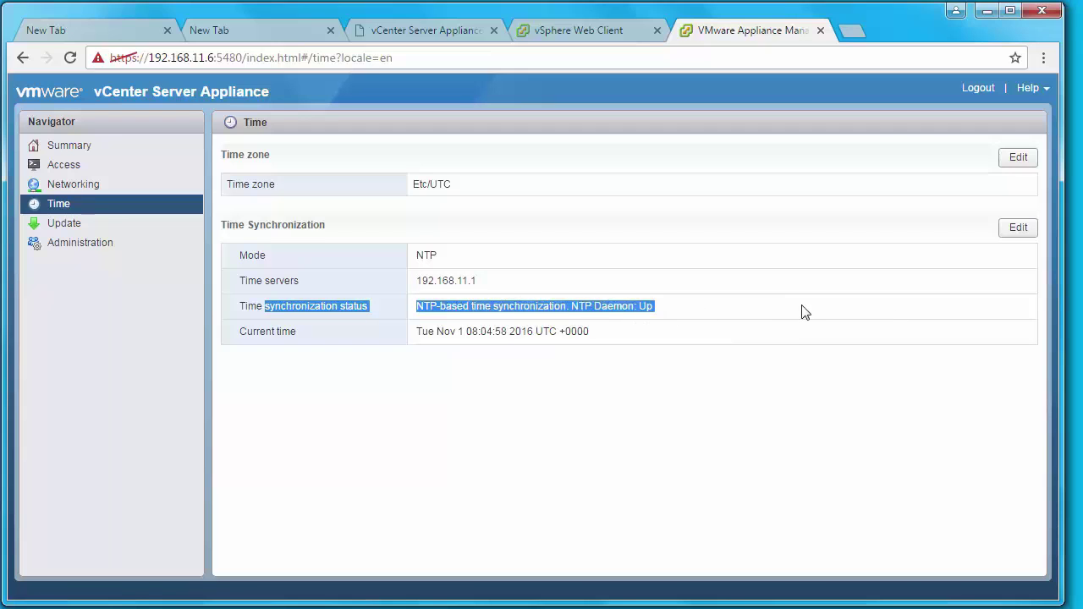
triple_click(265, 332)
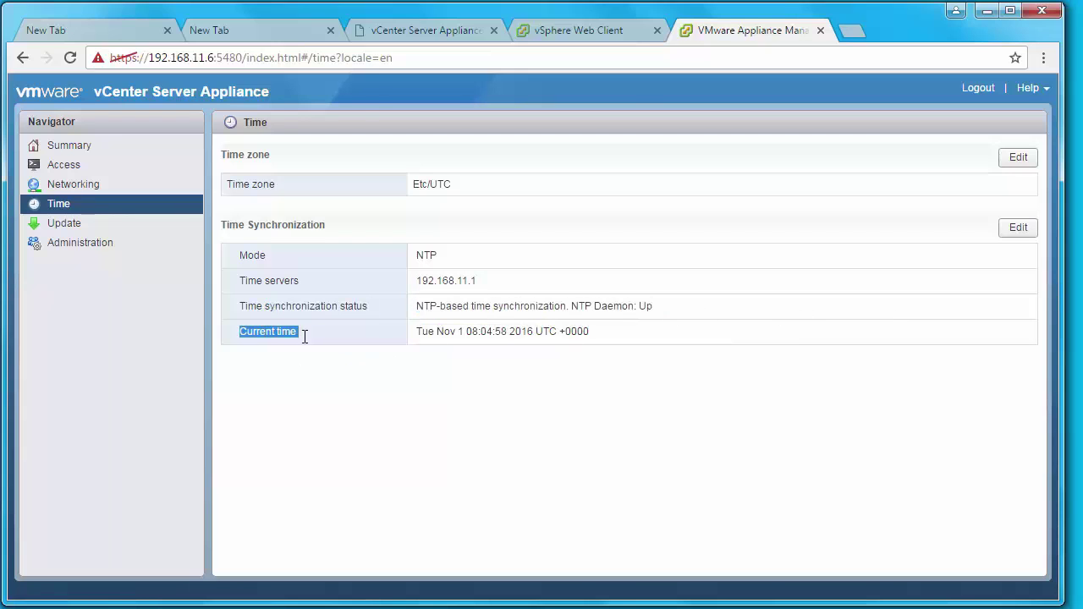
left_click_drag(265, 333, 535, 338)
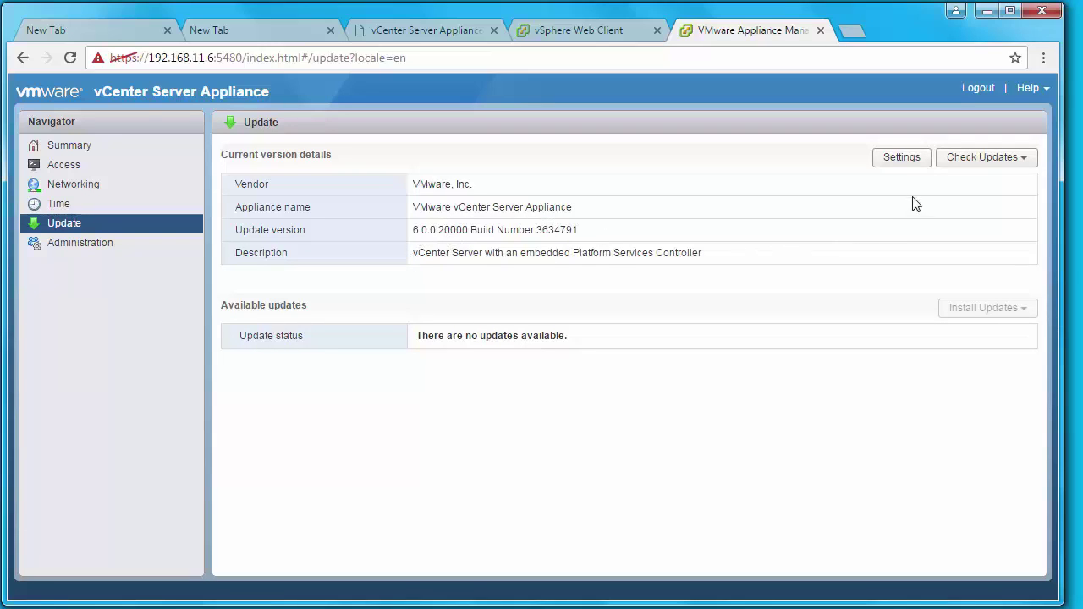
Open the appliance update settings and select Use specified repository.
left_click(979, 166)
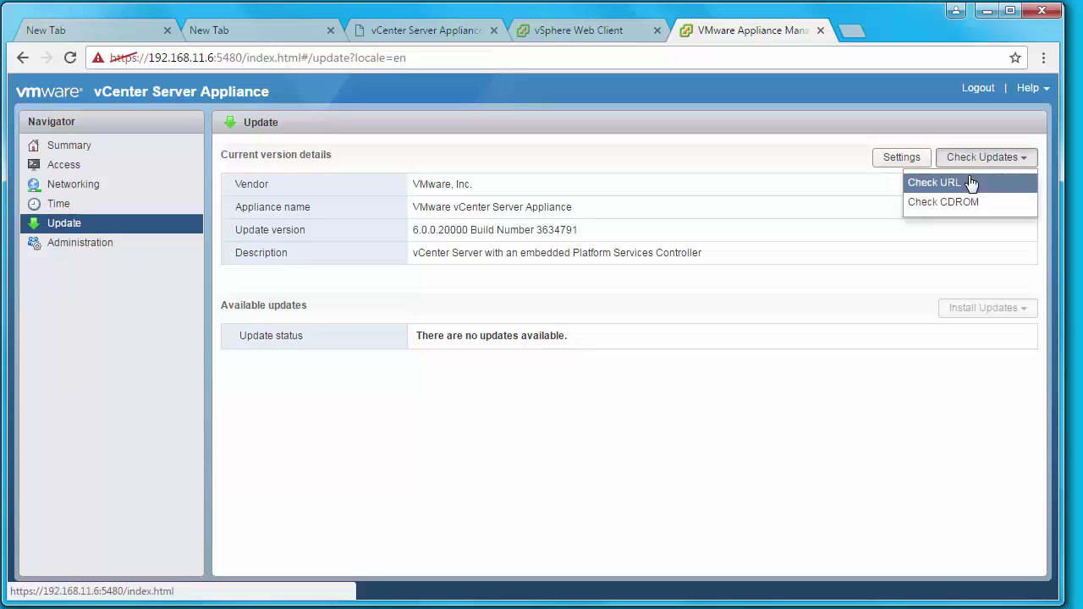
left_click(899, 163)
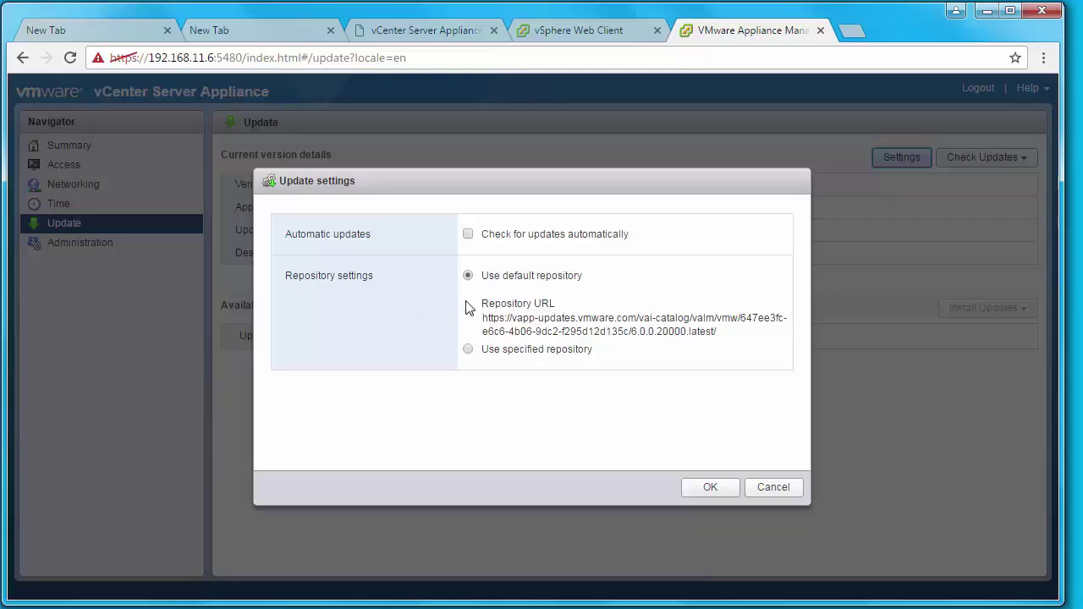
left_click(468, 351)
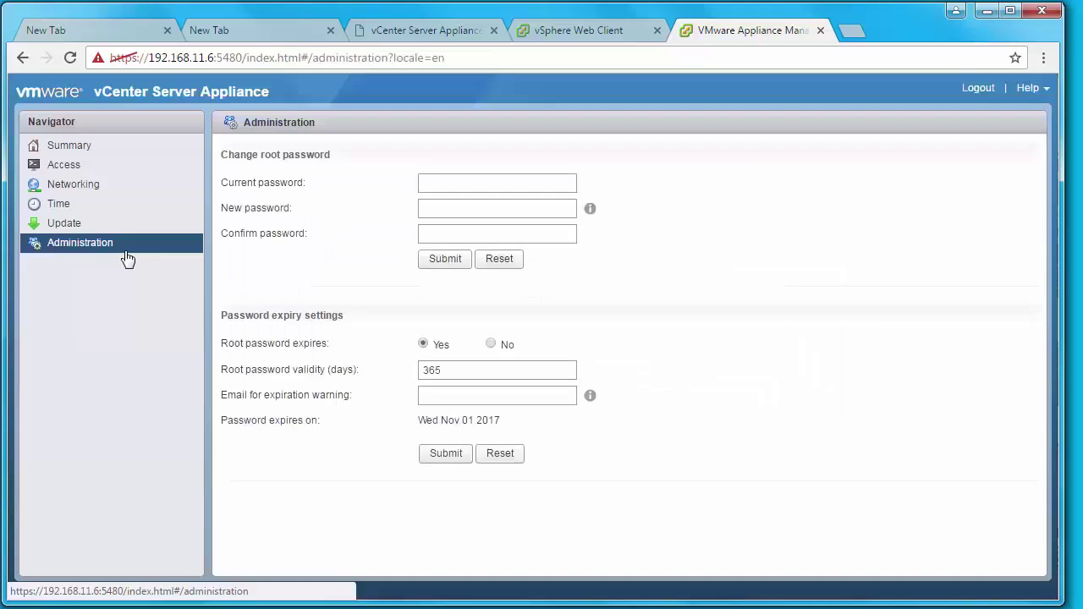